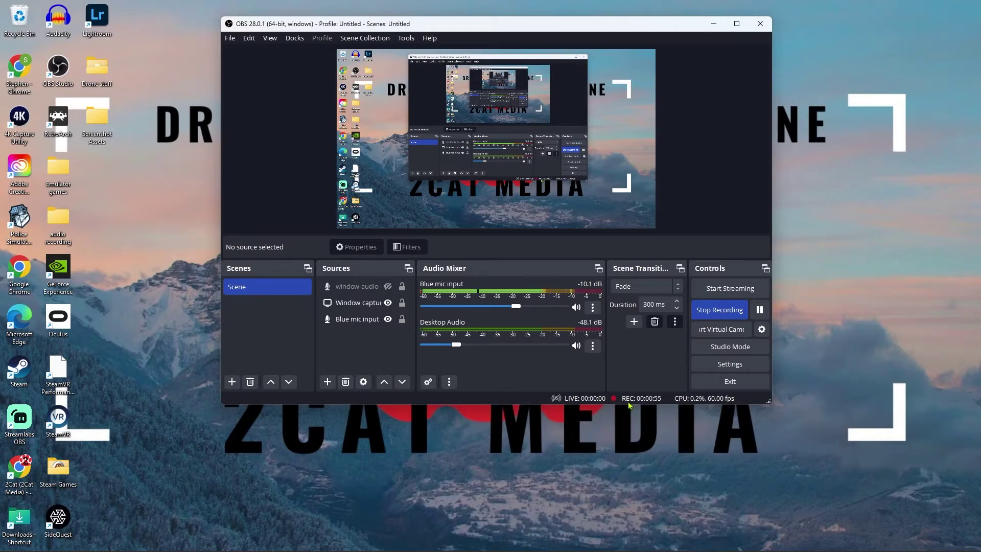
# - Open the Screenshots folder inside Pictures in File Explorer
pyautogui.moveTo(445, 540)
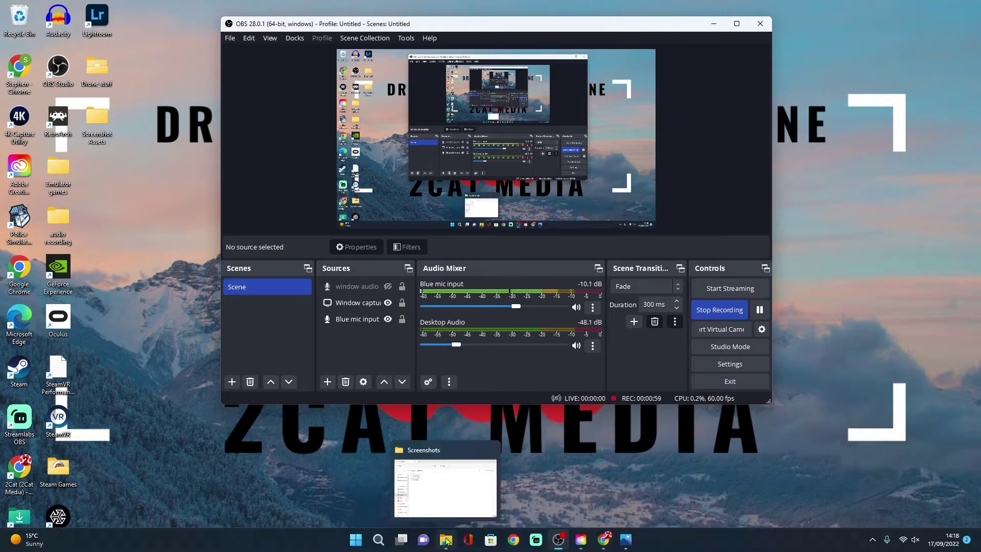
pyautogui.click(446, 540)
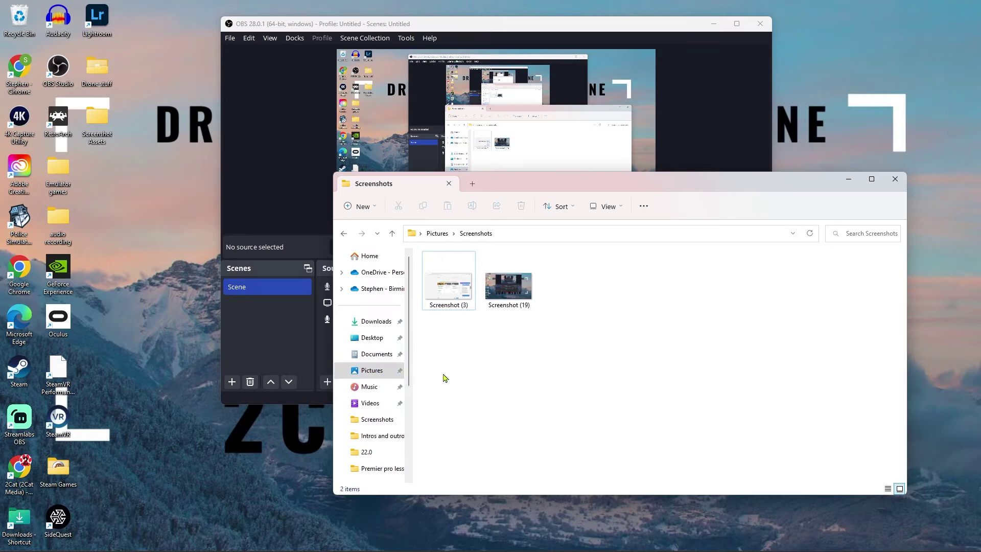
pyautogui.click(396, 372)
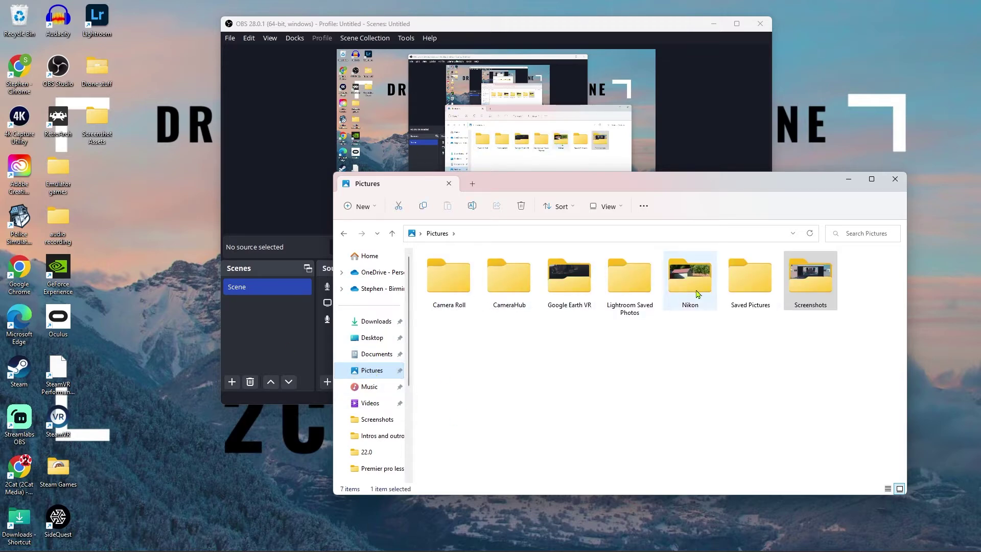
pyautogui.moveTo(833, 305)
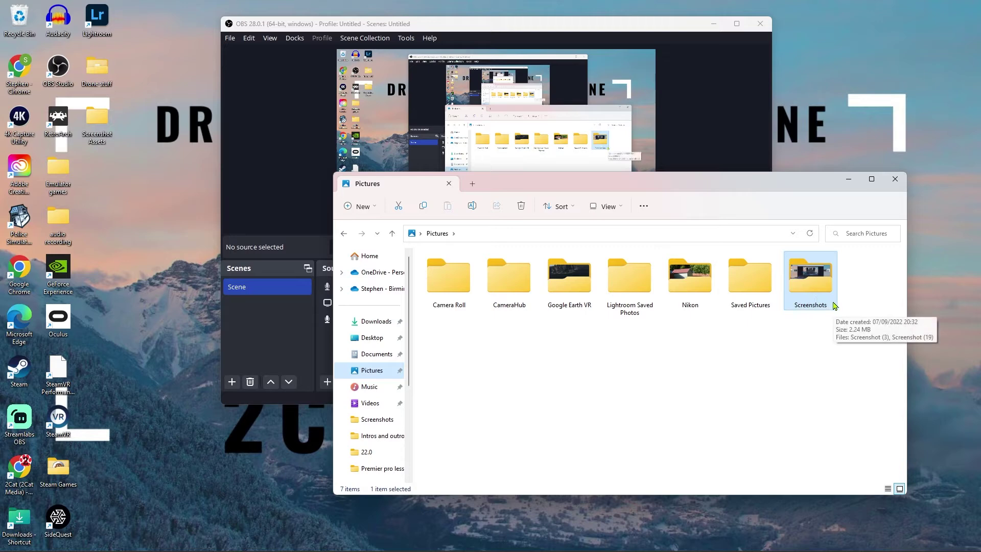
pyautogui.doubleClick(816, 281)
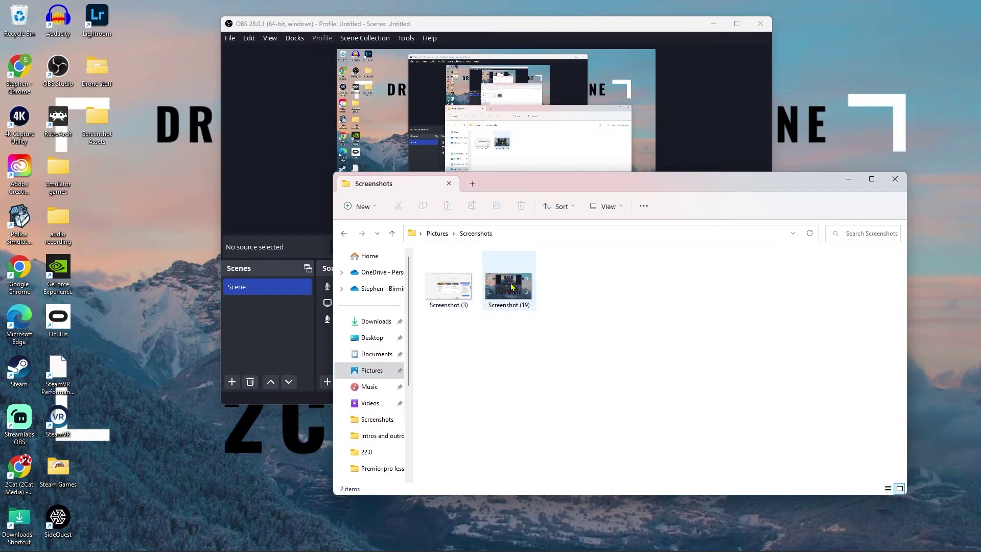
# - View the image Screenshot (19), close it, and minimize the folder window
pyautogui.doubleClick(515, 289)
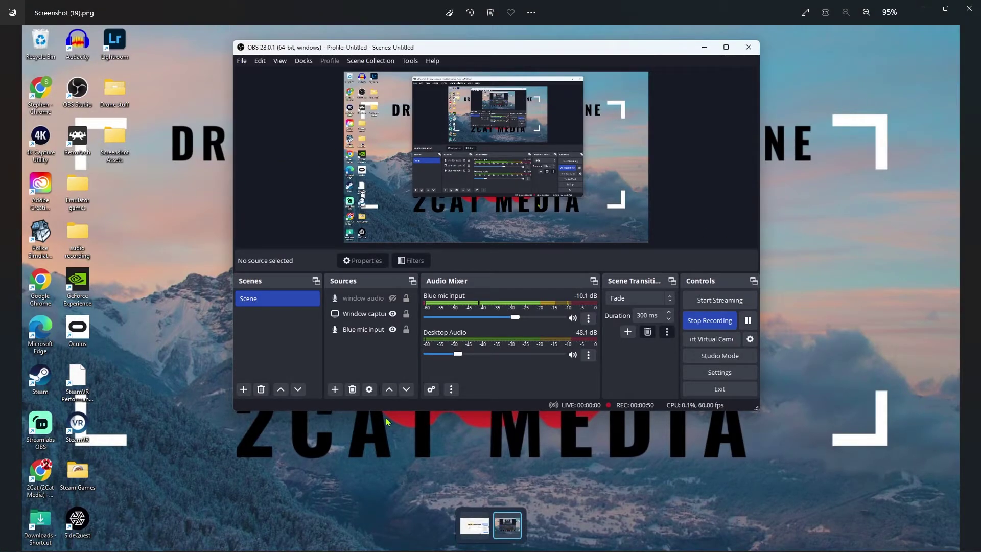
pyautogui.click(968, 9)
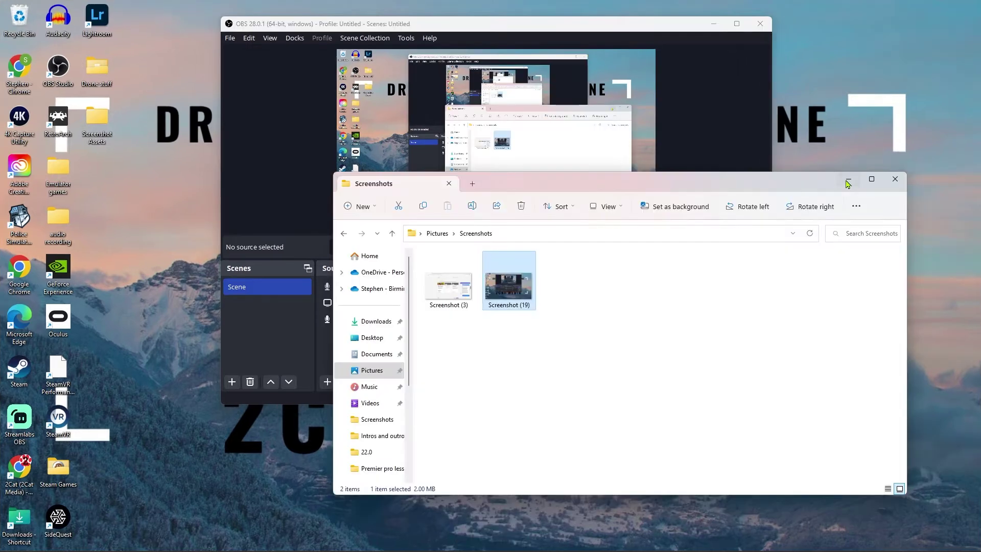
pyautogui.click(825, 180)
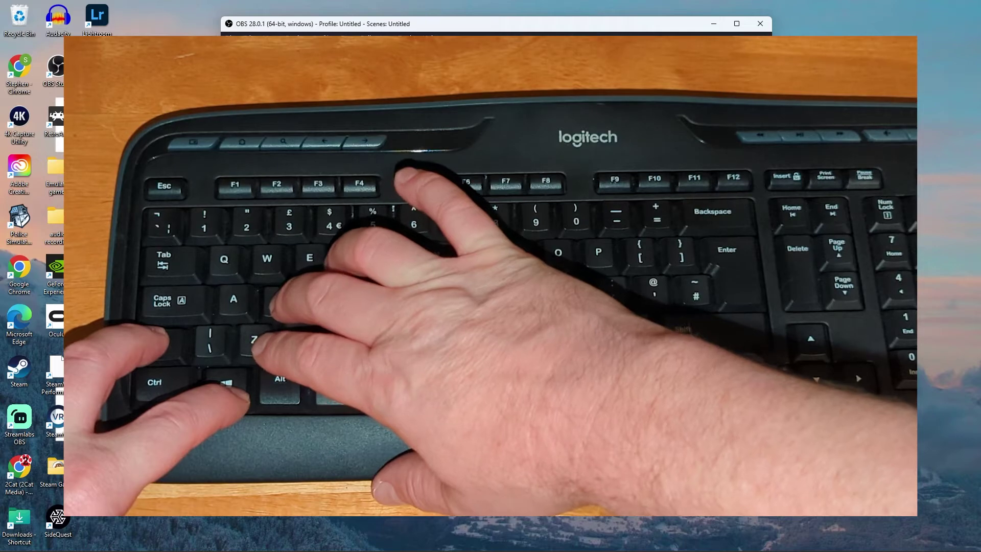
# - Capture the full screen with the Snipping Tool and save the snip as a PNG under its suggested name in Pictures > Screenshots
pyautogui.press('super+shift+s')
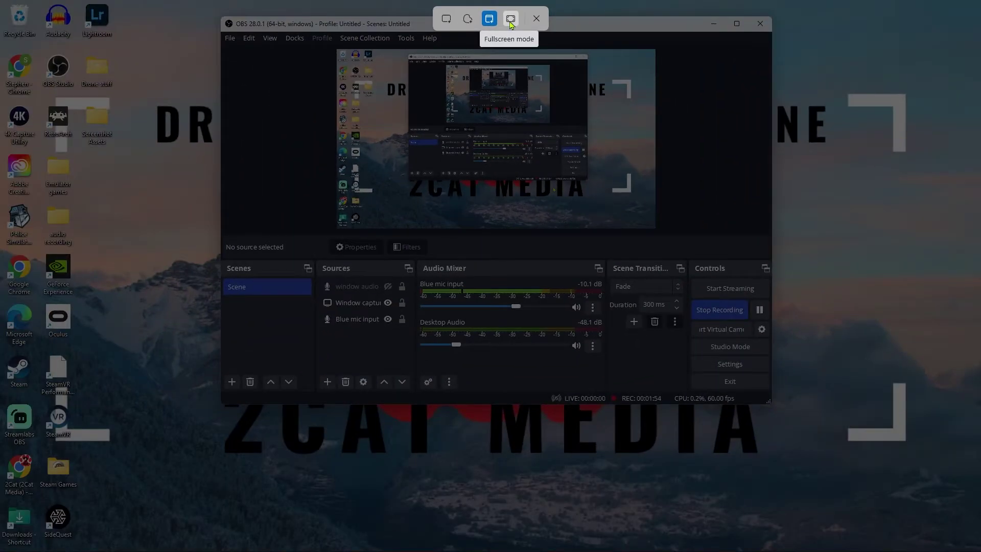
pyautogui.click(510, 19)
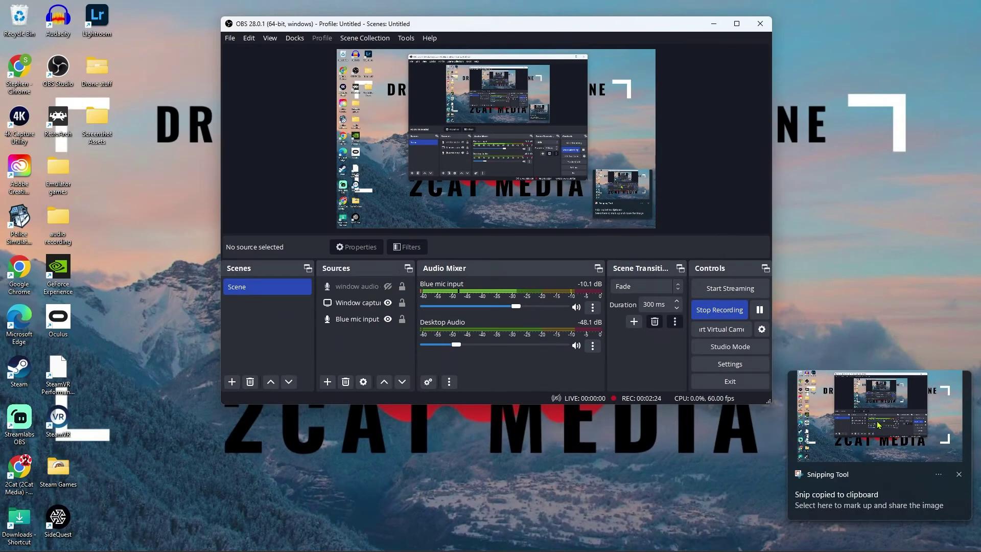
pyautogui.click(813, 339)
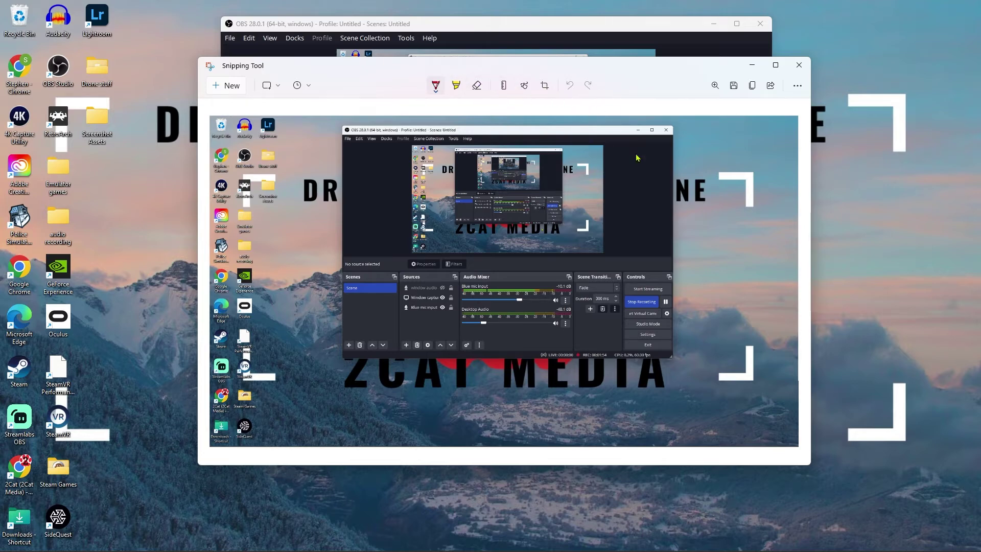
pyautogui.click(734, 86)
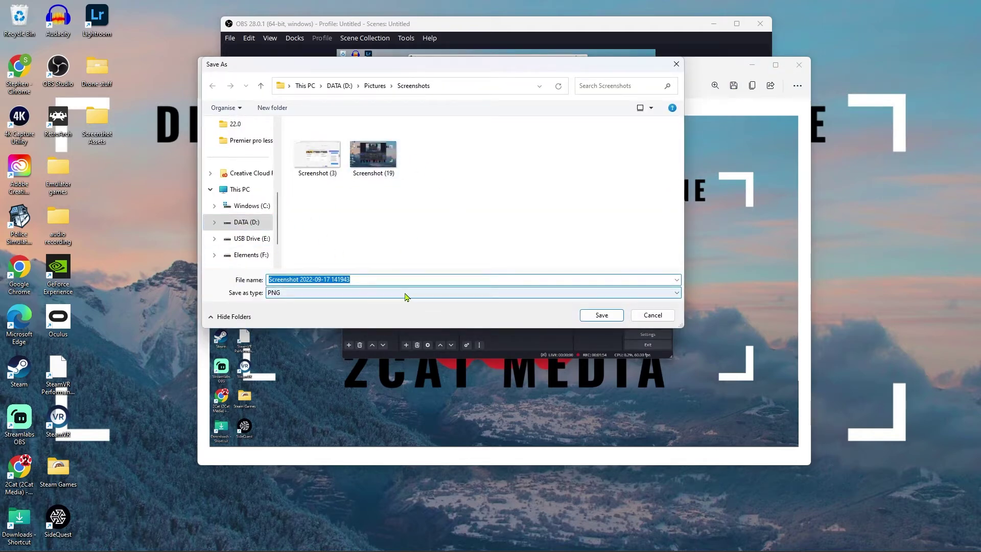
pyautogui.click(602, 316)
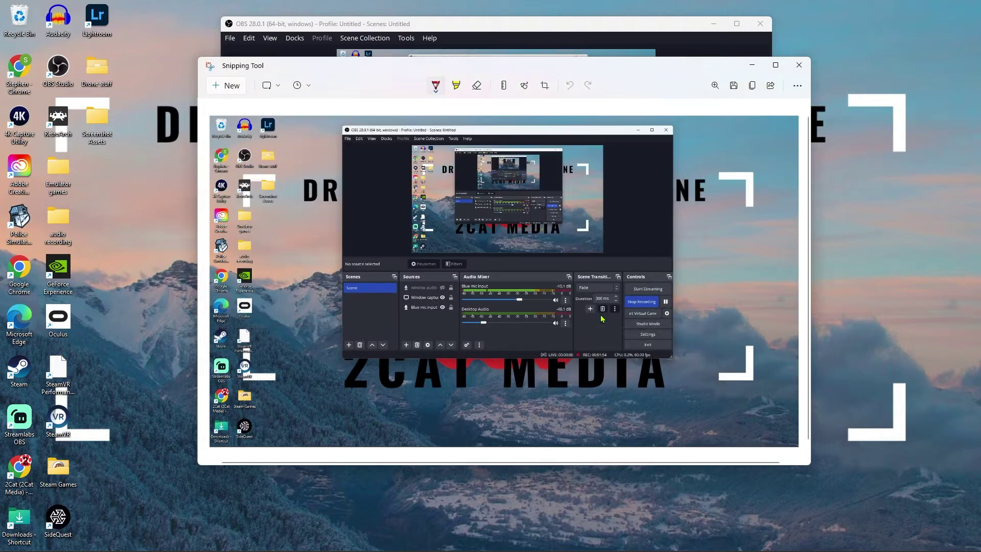
# - Return to the Screenshots folder and open the newly saved full-screen snip to view it
pyautogui.moveTo(434, 540)
pyautogui.click(434, 485)
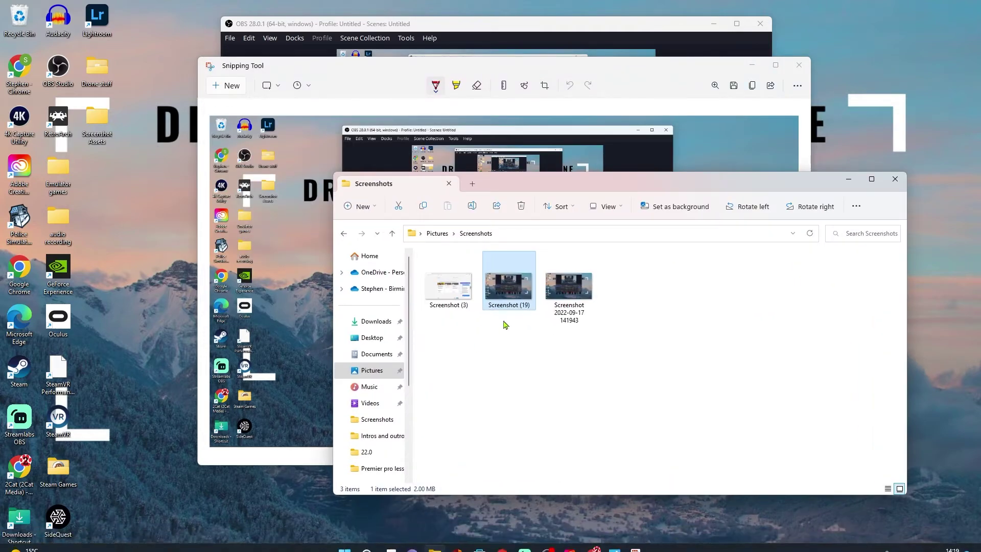
pyautogui.doubleClick(567, 303)
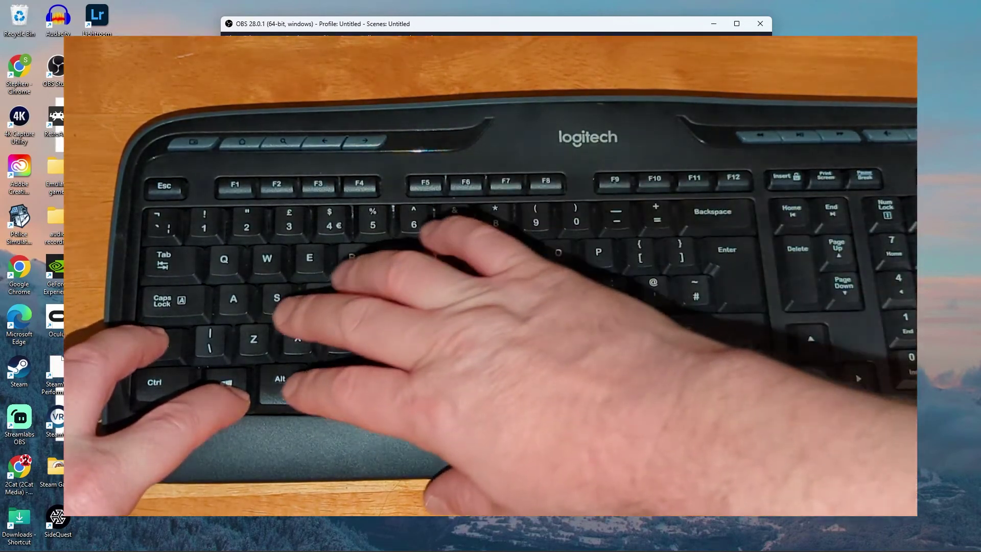
# - Capture only the OBS window with a window snip and save it under its suggested name in the Screenshots folder
pyautogui.press('super+shift+s')
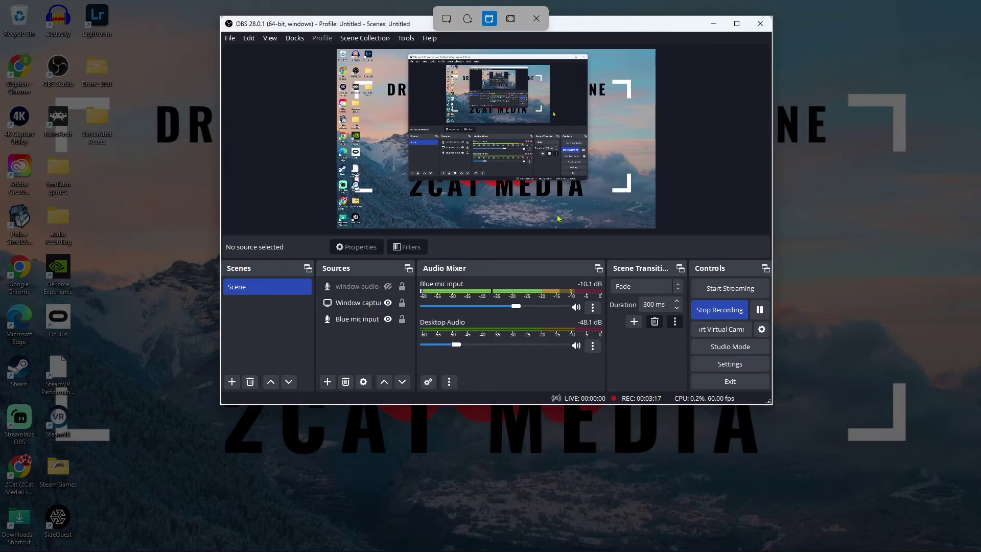
pyautogui.click(607, 206)
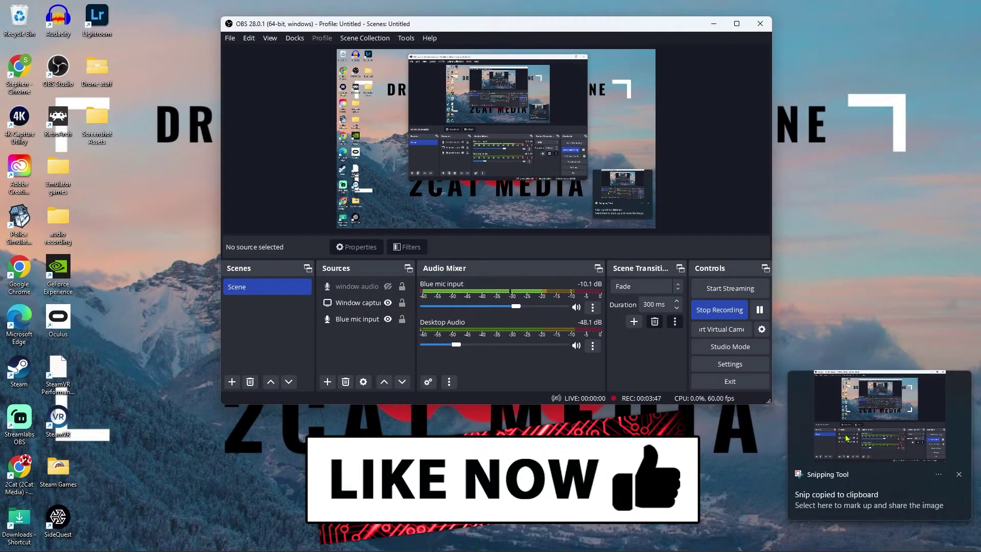
pyautogui.click(869, 427)
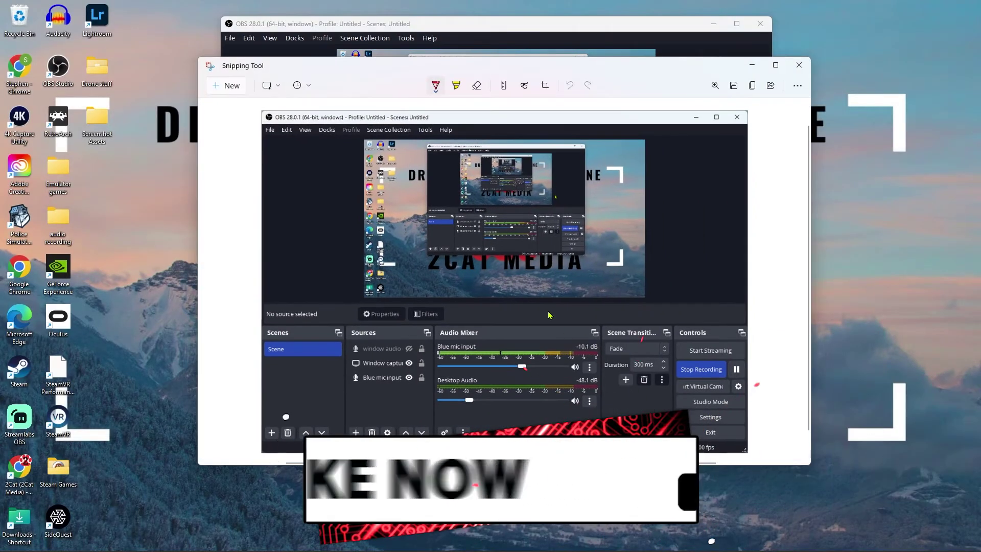
pyautogui.click(733, 85)
pyautogui.click(600, 316)
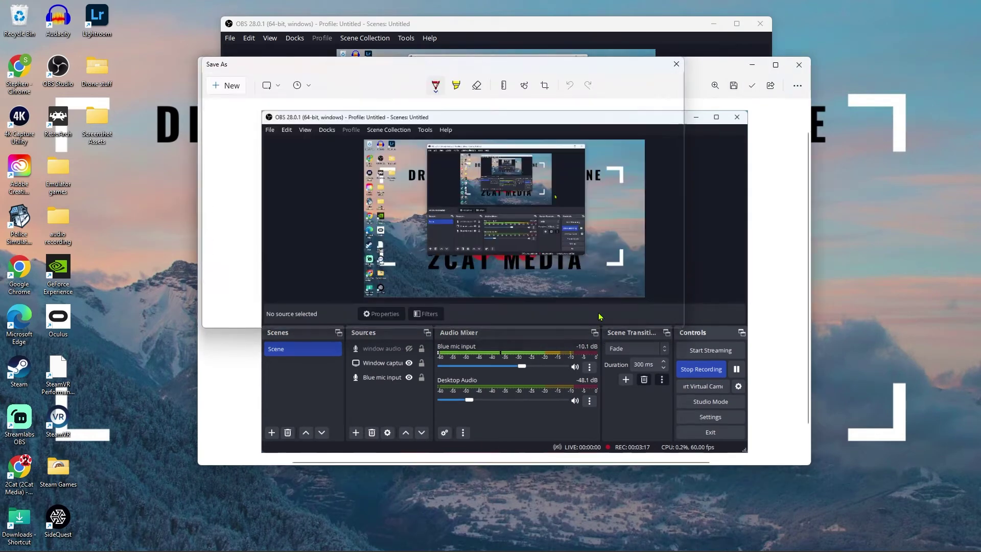
# - Open the newly saved OBS window snip from the Screenshots folder to view it
pyautogui.click(434, 539)
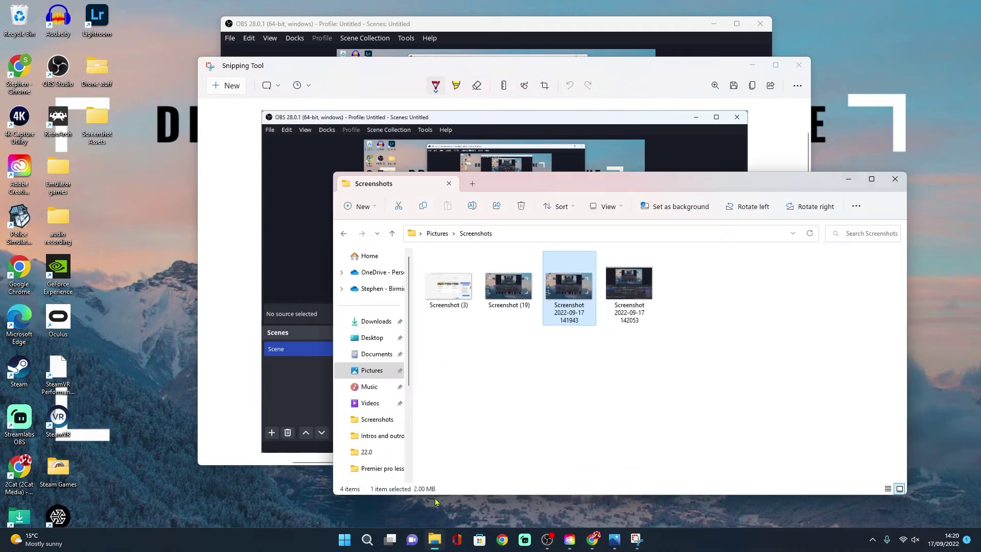
pyautogui.doubleClick(628, 285)
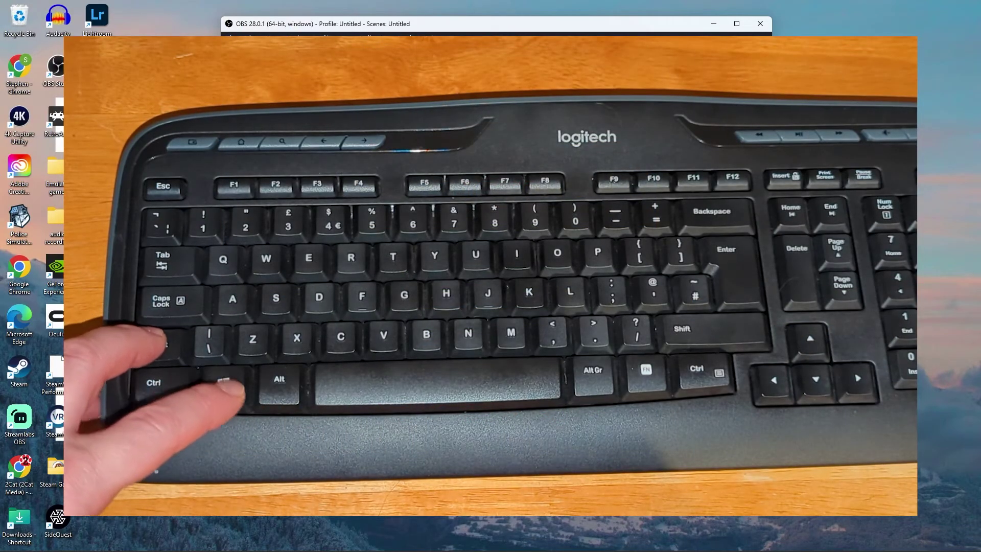
# - Take a rectangular snip from the desktop beside the OBS window's upper part to the window's lower-right corner
pyautogui.press('super+shift+s')
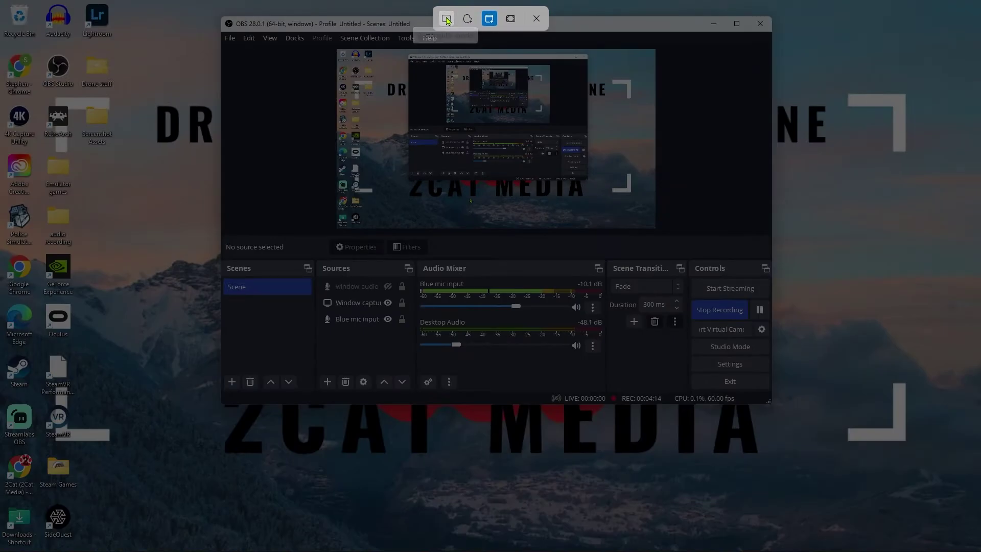
pyautogui.click(355, 45)
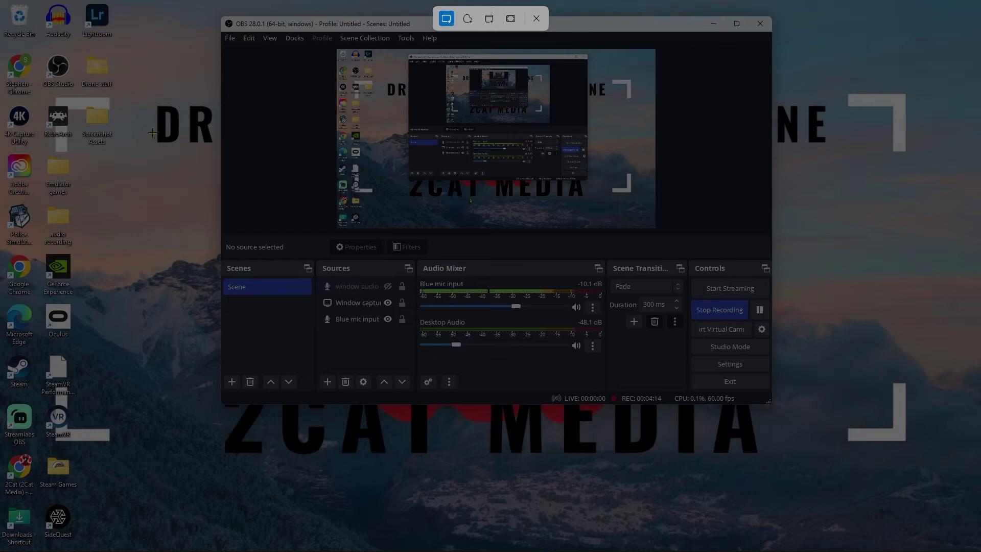
pyautogui.moveTo(179, 92); pyautogui.dragTo(773, 405)
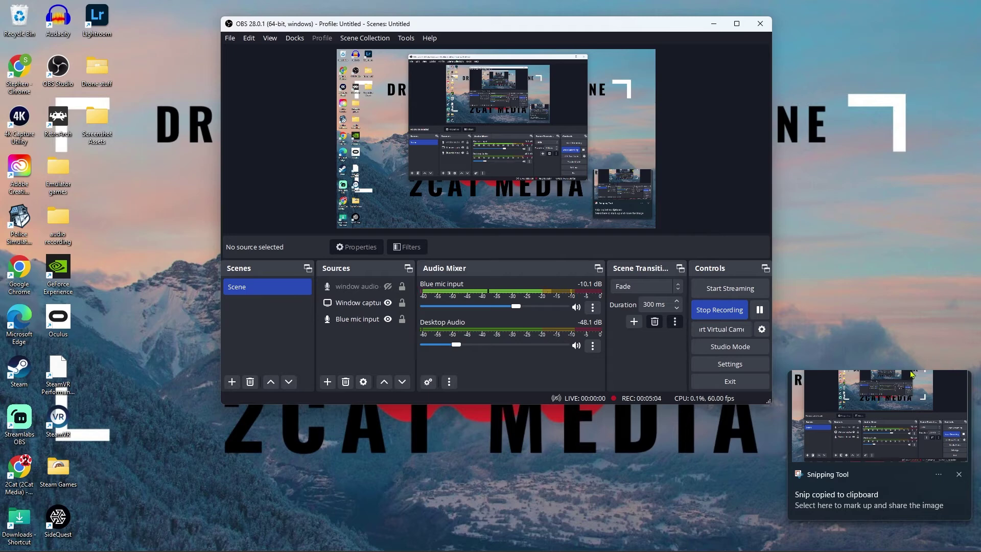
# - Save the rectangular snip as a PNG under its suggested name in the Screenshots folder and close the Snipping Tool
pyautogui.click(892, 418)
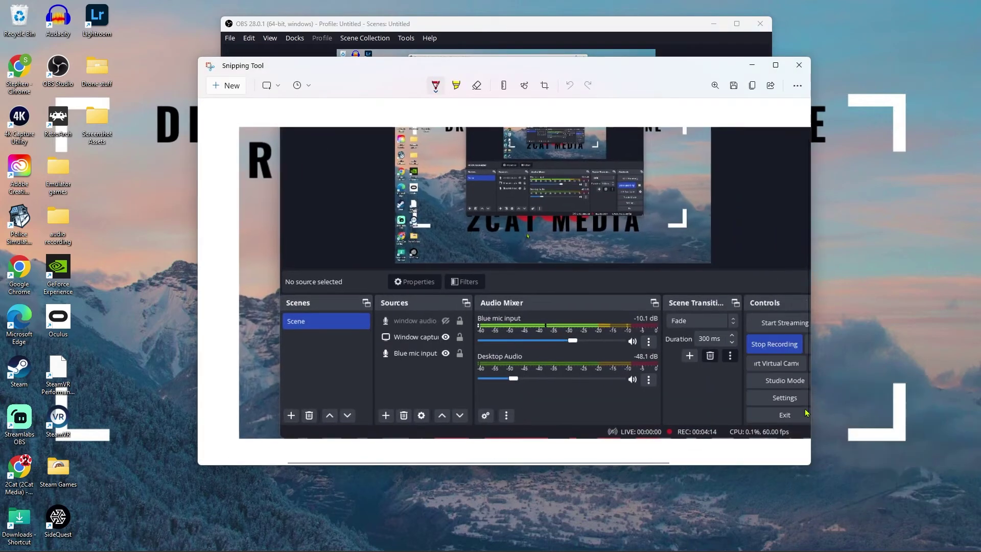
pyautogui.click(733, 86)
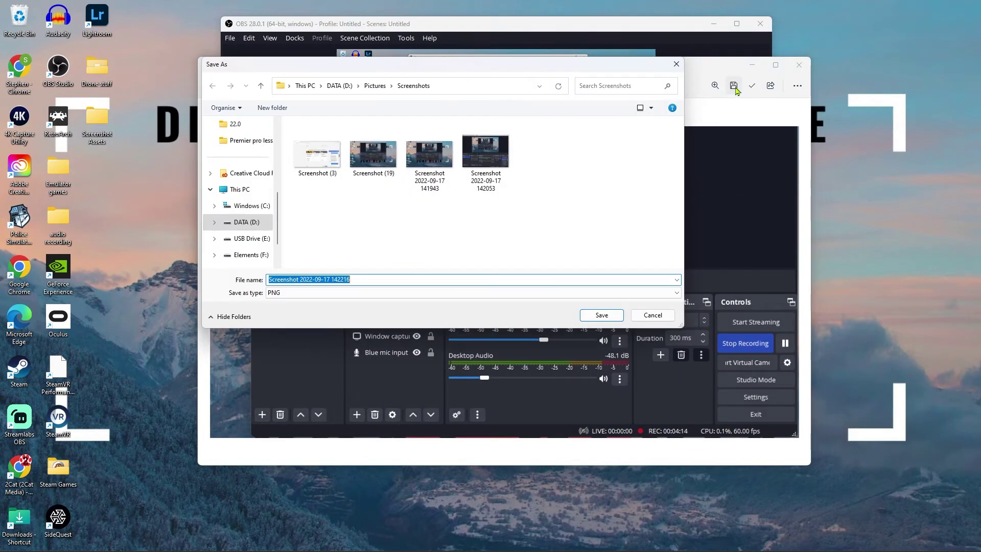
pyautogui.click(598, 314)
pyautogui.click(799, 65)
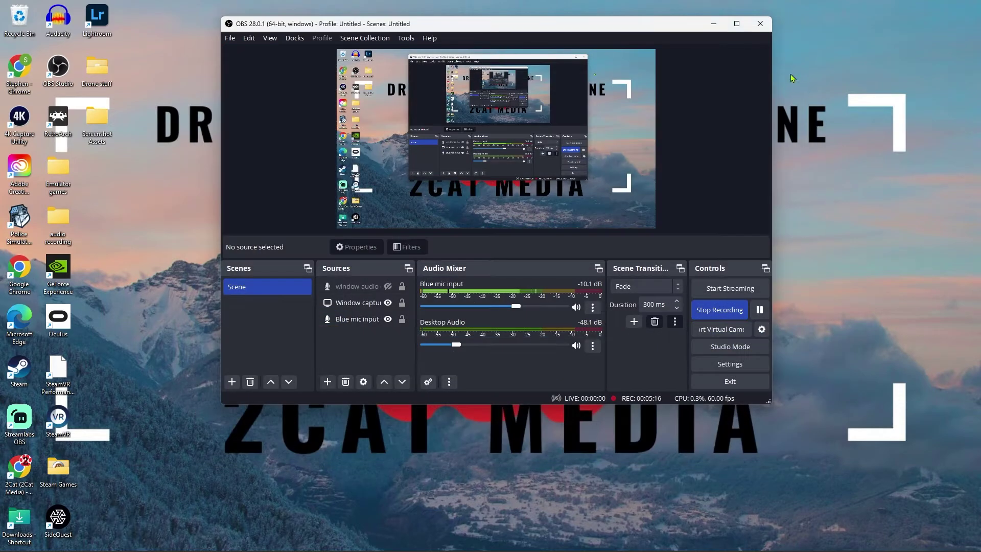
# - View the saved rectangular snip from the Screenshots folder, close it, and minimize the folder window
pyautogui.click(445, 542)
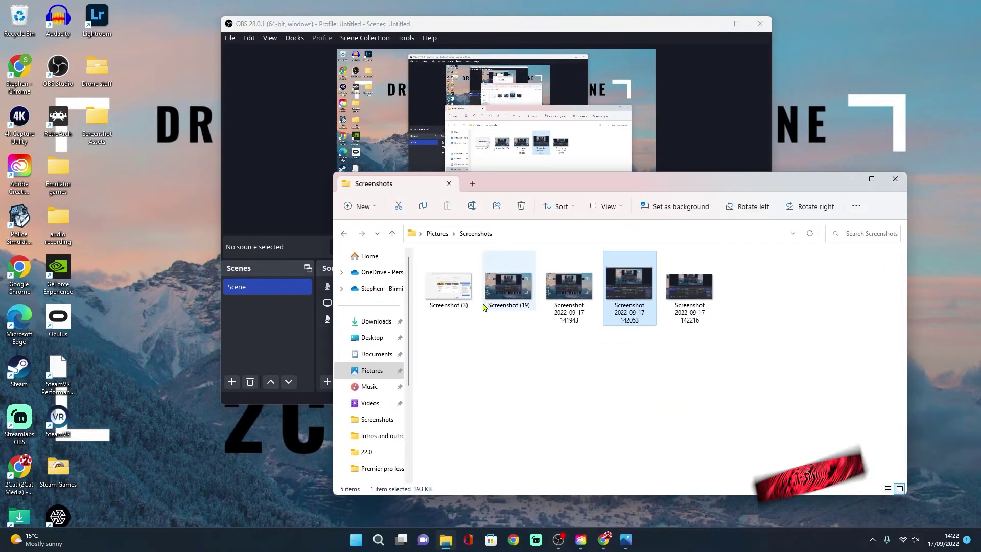
pyautogui.doubleClick(685, 284)
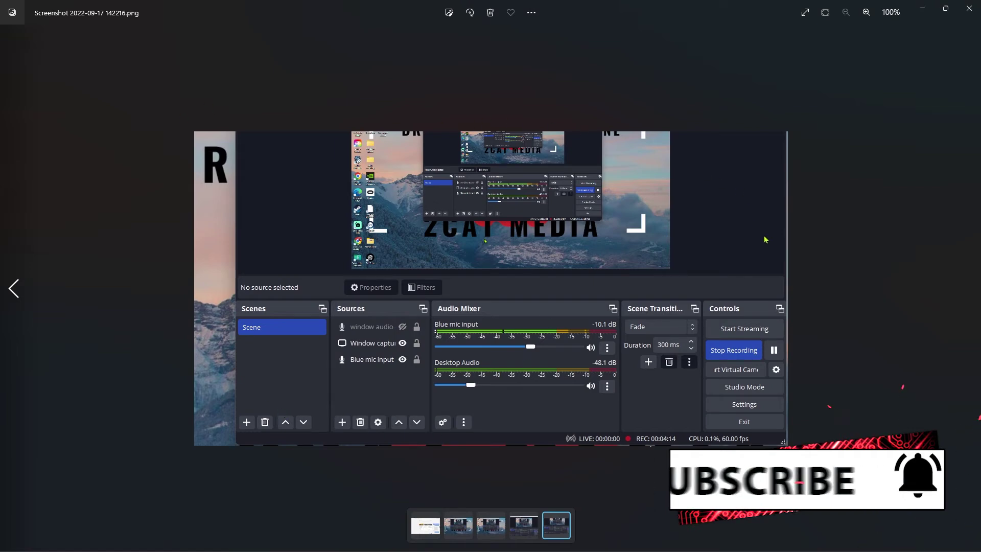
pyautogui.hotkey('alt', 'F4')
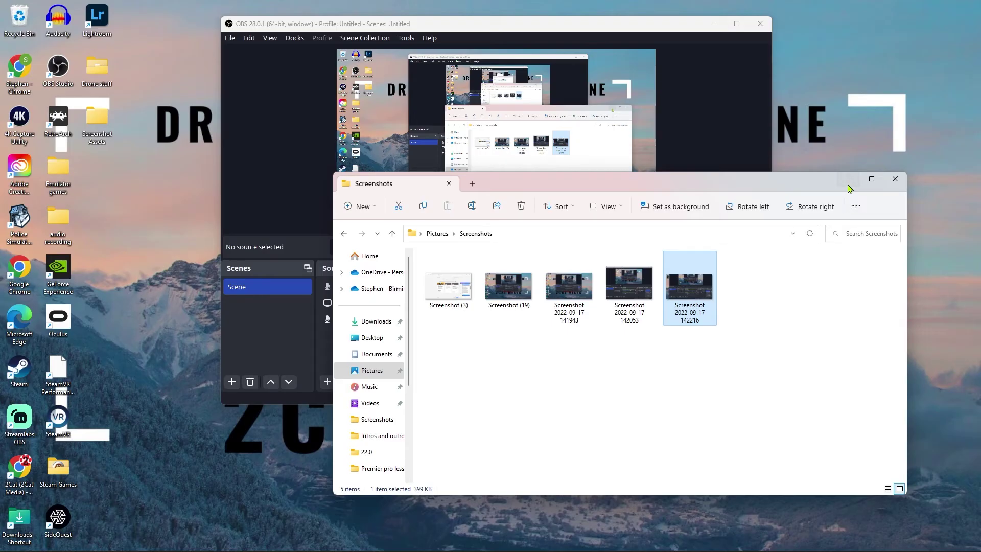
pyautogui.click(848, 186)
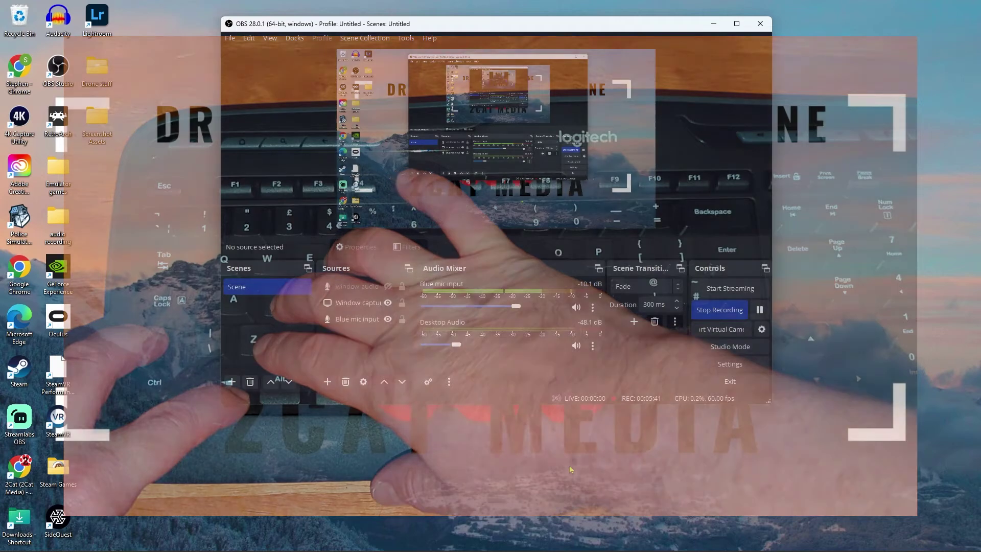
# - Take a freeform snip by tracing an irregular outline around part of the OBS preview and its controls
pyautogui.press('super+shift+s')
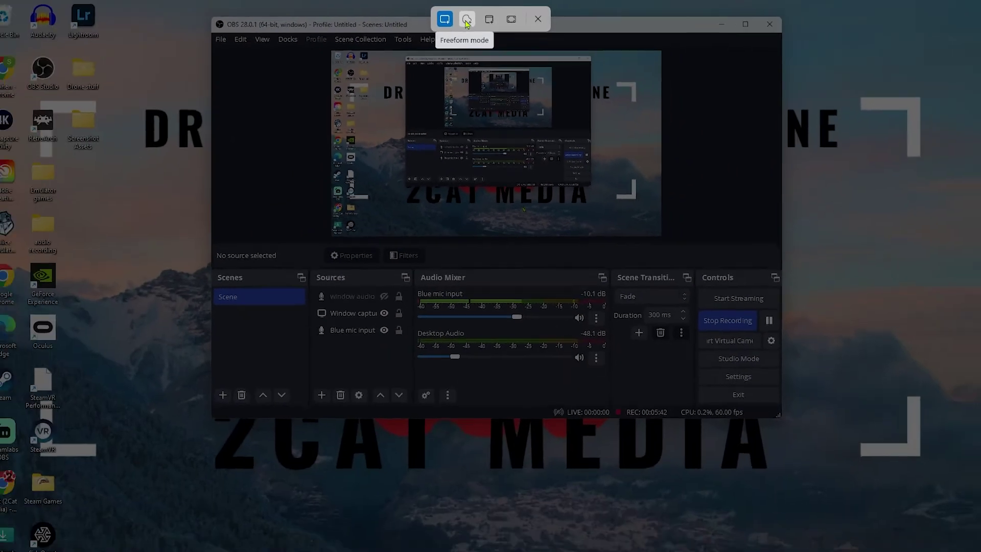
pyautogui.click(466, 22)
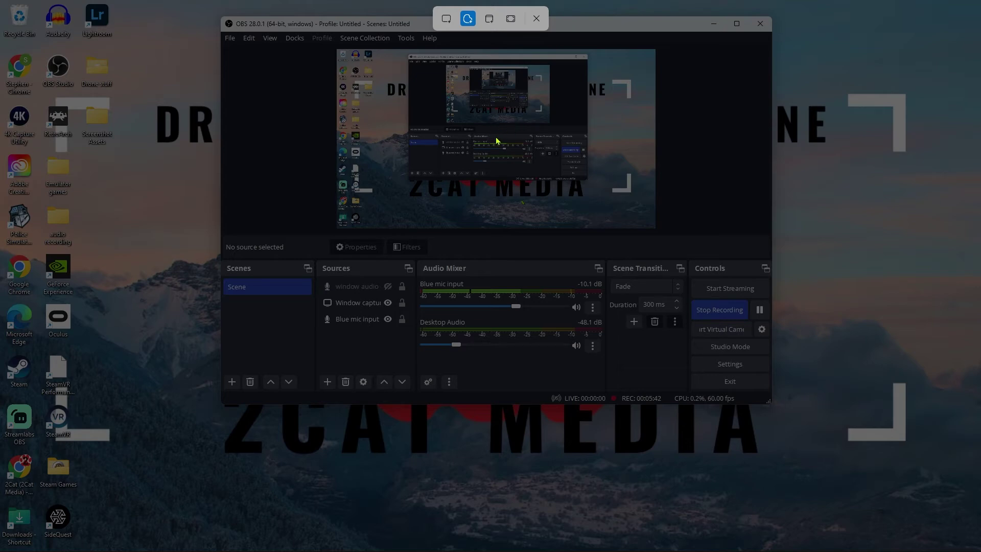
pyautogui.moveTo(493, 151)
pyautogui.mouseDown()
pyautogui.moveTo(694, 59)
pyautogui.moveTo(749, 52)
pyautogui.moveTo(770, 147)
pyautogui.mouseUp()
pyautogui.moveTo(770, 163)
pyautogui.mouseDown()
pyautogui.moveTo(751, 216)
pyautogui.moveTo(762, 308)
pyautogui.moveTo(741, 332)
pyautogui.mouseUp()
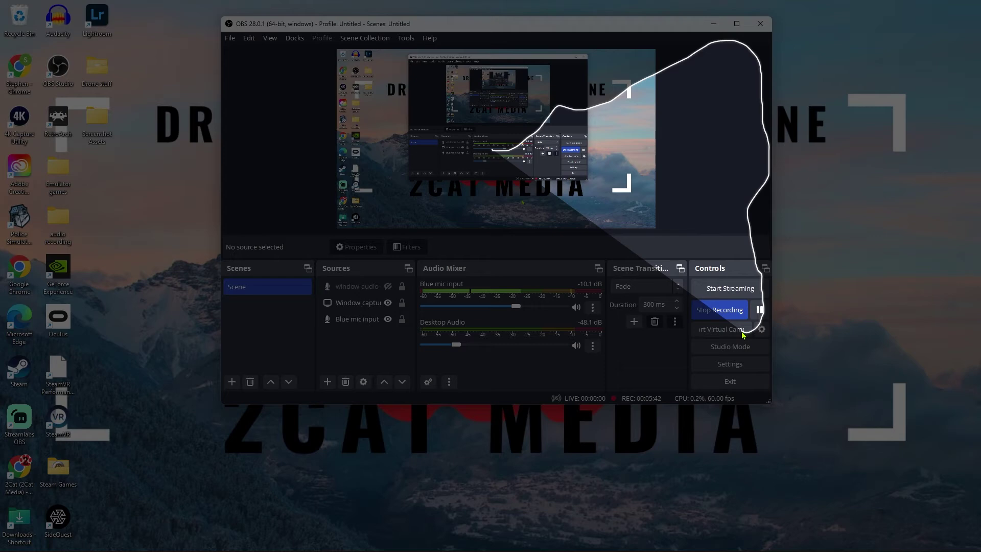
pyautogui.moveTo(742, 333)
pyautogui.mouseDown()
pyautogui.moveTo(739, 321)
pyautogui.moveTo(742, 369)
pyautogui.moveTo(715, 405)
pyautogui.moveTo(612, 417)
pyautogui.moveTo(516, 449)
pyautogui.moveTo(466, 509)
pyautogui.moveTo(424, 418)
pyautogui.moveTo(267, 191)
pyautogui.moveTo(177, 81)
pyautogui.moveTo(258, 36)
pyautogui.moveTo(394, 89)
pyautogui.moveTo(462, 213)
pyautogui.moveTo(516, 204)
pyautogui.moveTo(677, 64)
pyautogui.mouseUp()
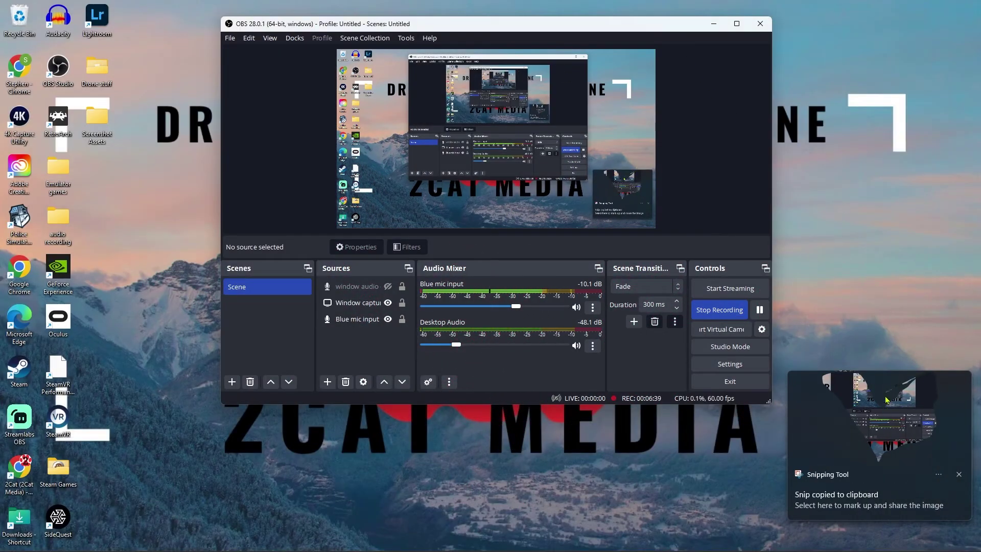
# - Save the freeform snip under its suggested name in the Screenshots folder and close the Snipping Tool
pyautogui.click(883, 422)
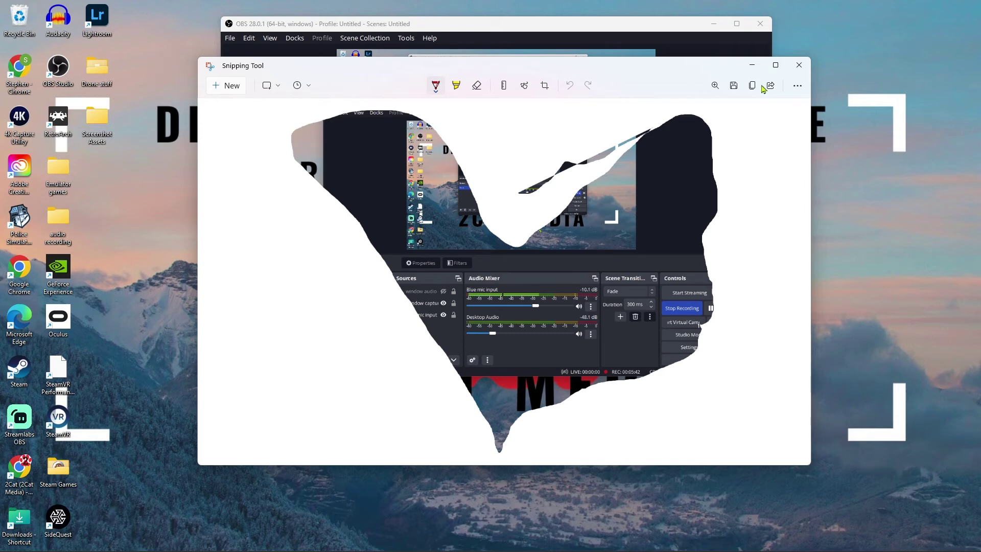
pyautogui.click(734, 86)
pyautogui.click(602, 317)
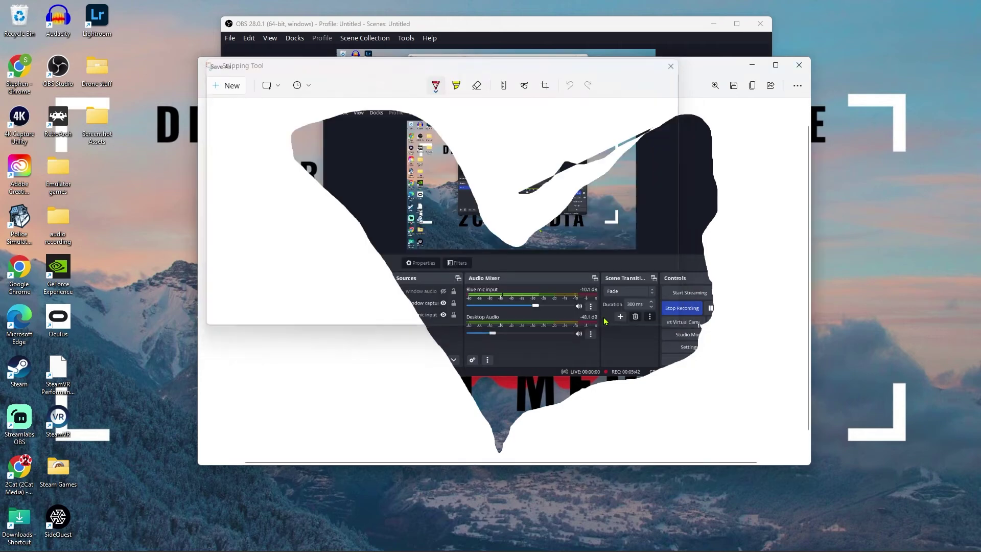
pyautogui.click(799, 65)
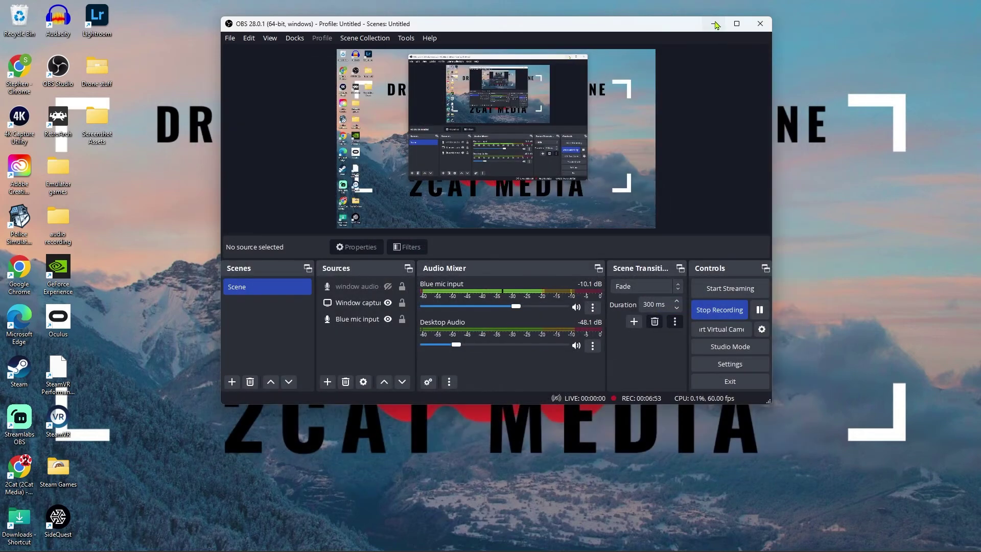
# - Minimize the OBS window, view the saved freeform snip from the Screenshots folder, and close the image
pyautogui.click(714, 24)
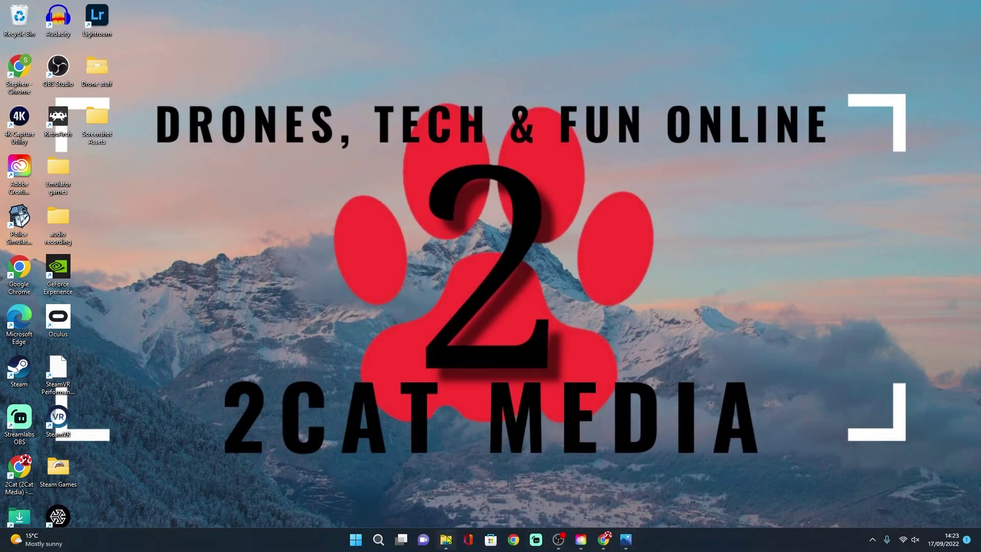
pyautogui.click(446, 539)
pyautogui.click(745, 282)
pyautogui.doubleClick(746, 283)
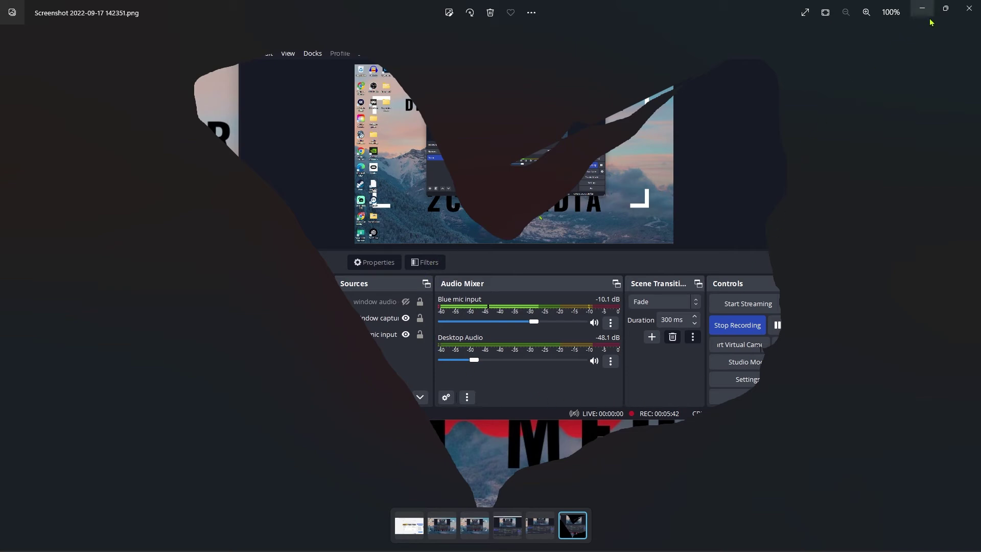
pyautogui.click(969, 8)
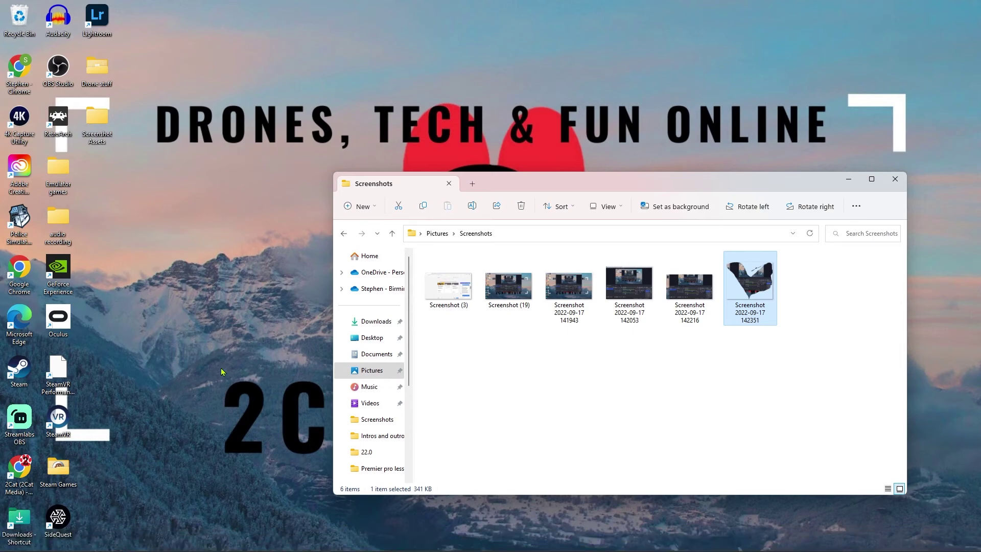
# - Bring up the screen snipping overlay with its capture mode choices
pyautogui.press('super+shift+s')
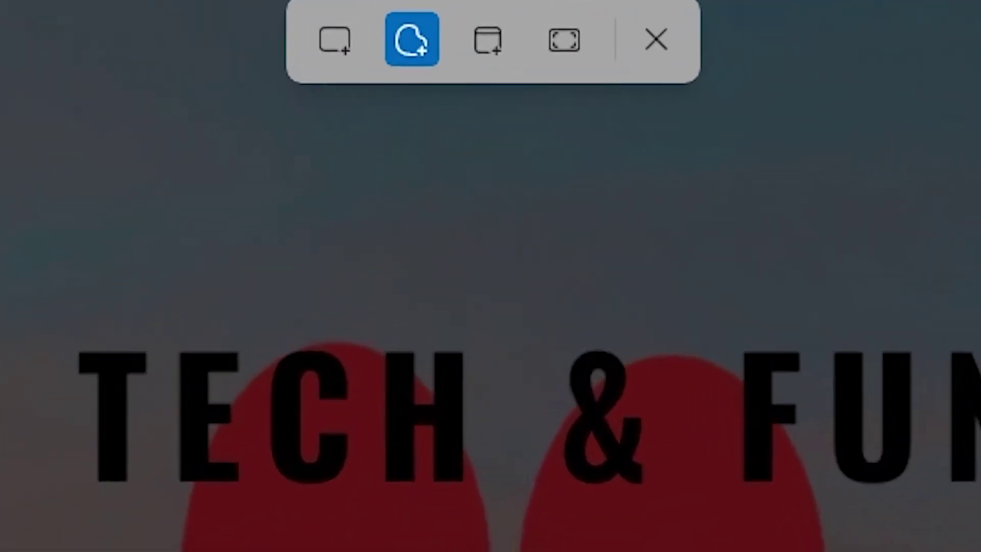